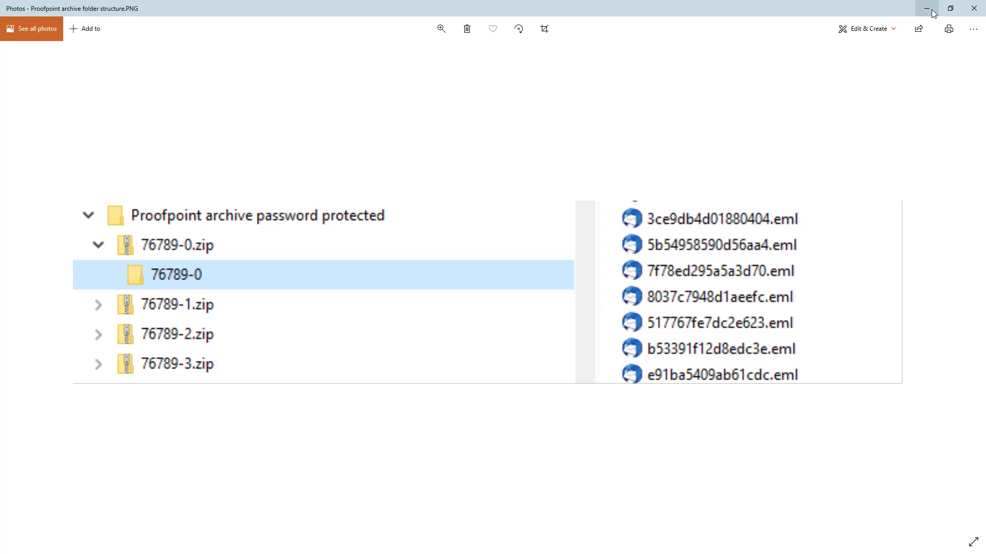
- Put the folder structure picture away and look into the password-protected Proofpoint archive folder on the desktop
click(931, 10)
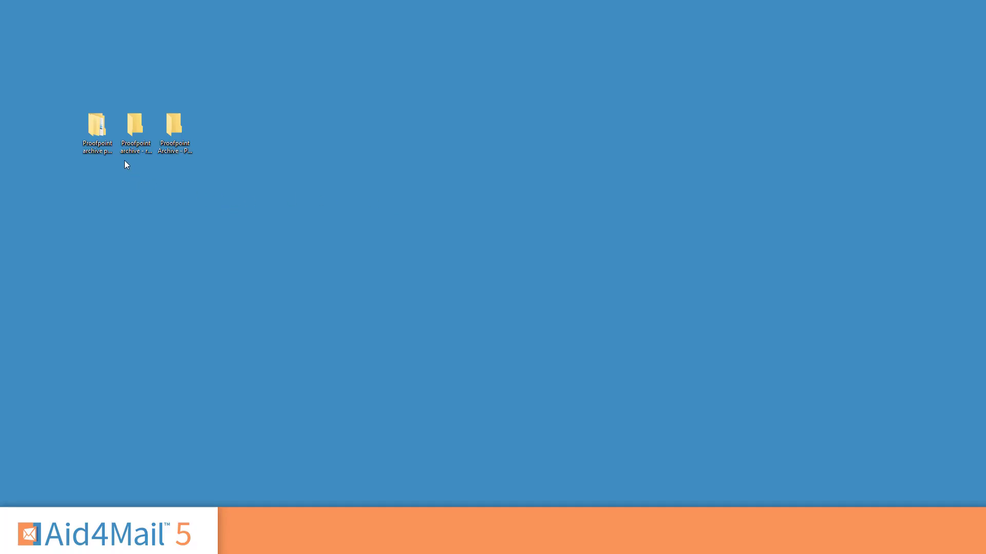
double_click(97, 126)
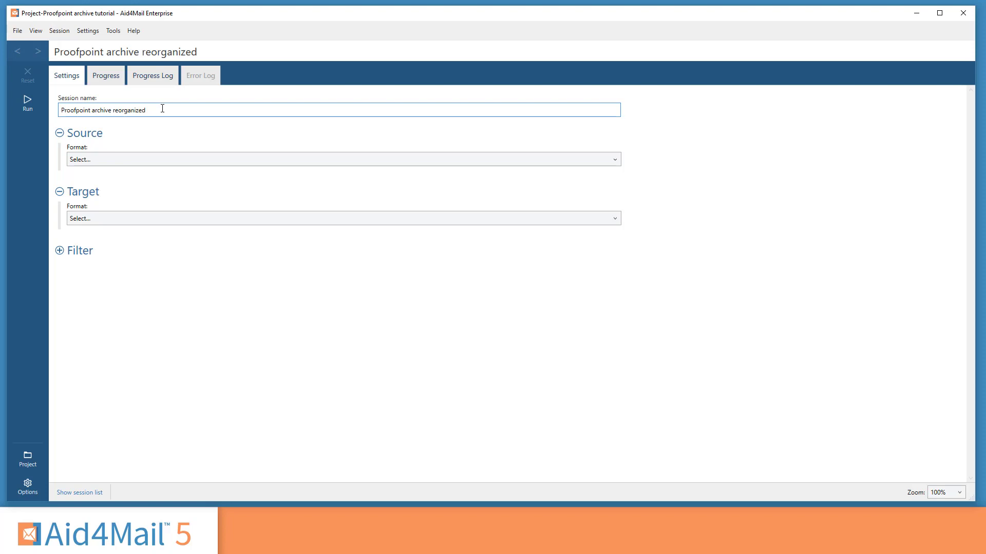
- Set the source format of the Proofpoint archive reorganized session to Proofpoint (ZIP archives)
click(139, 160)
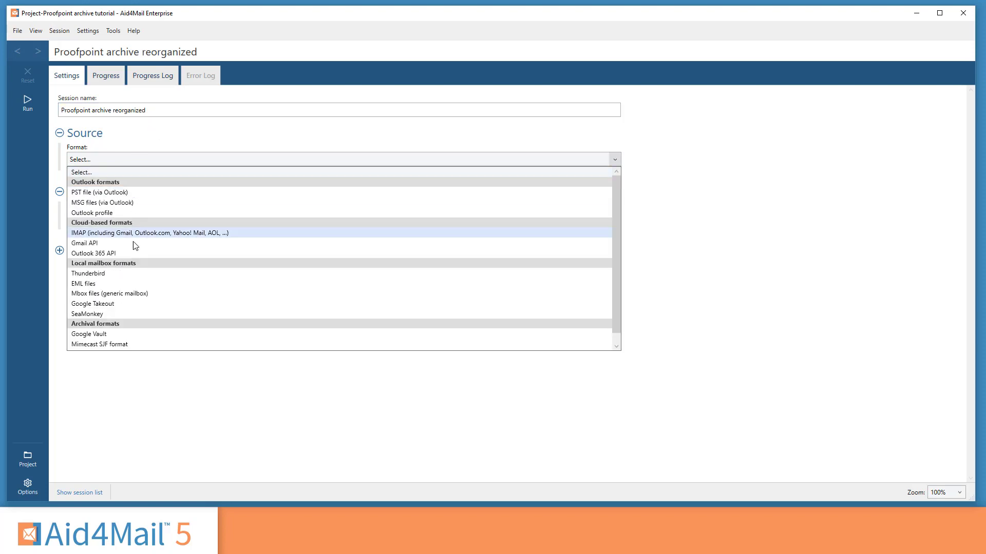
scroll(140, 303, down, 1)
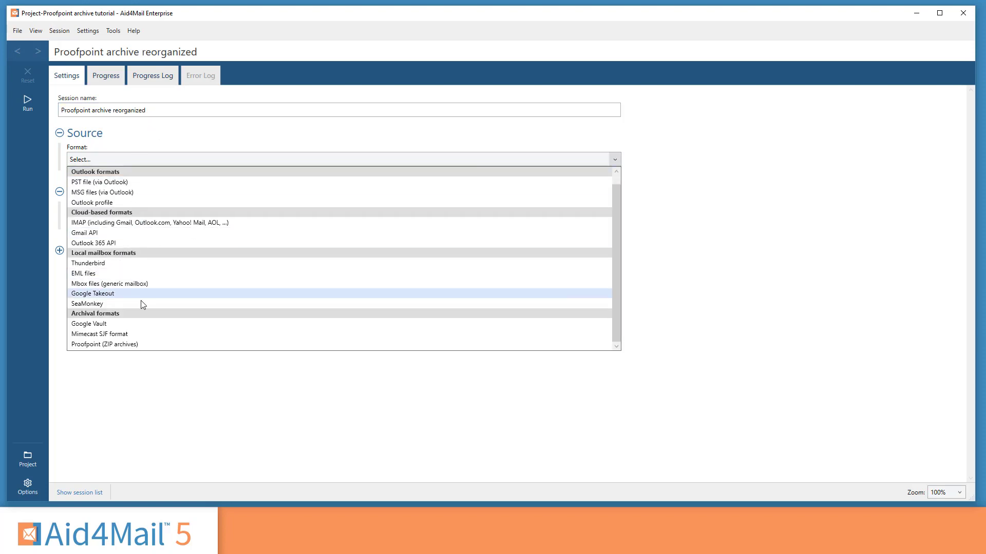
click(143, 345)
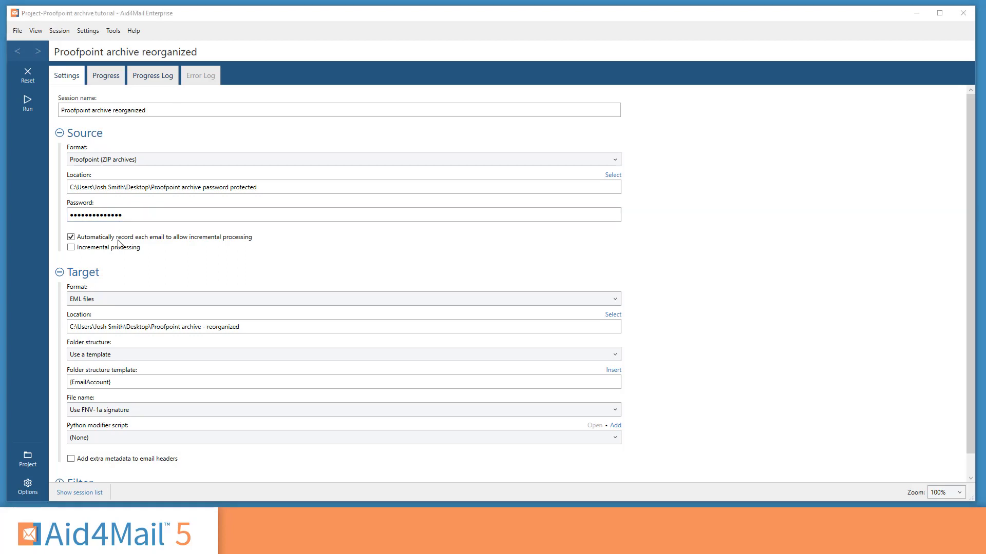
- Set the target format to EML files and its folder structure to Use a template
click(113, 302)
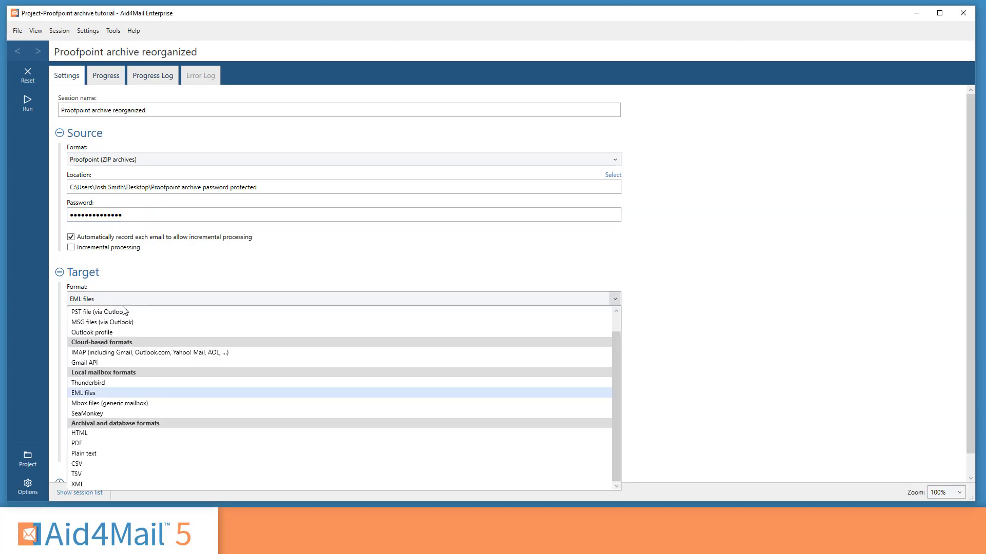
click(109, 395)
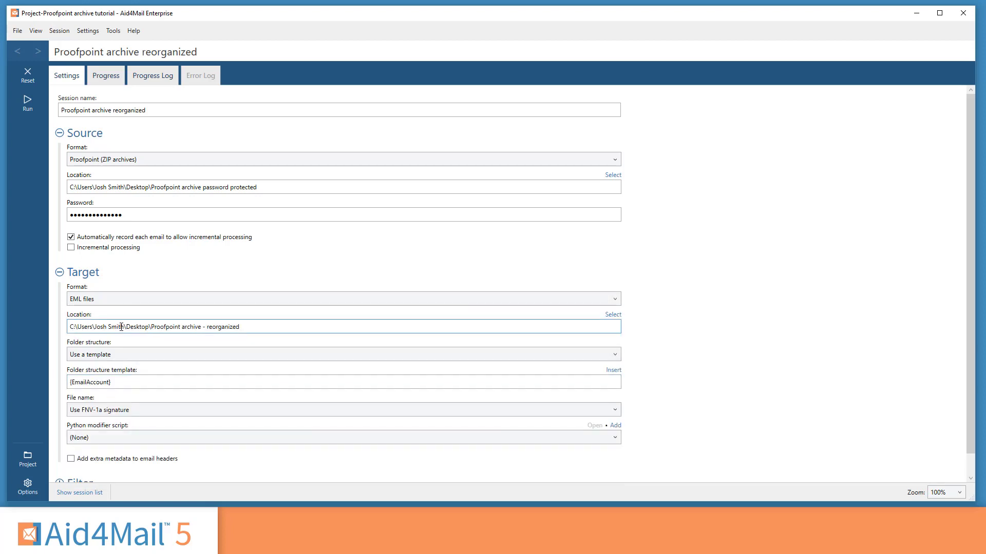
click(134, 358)
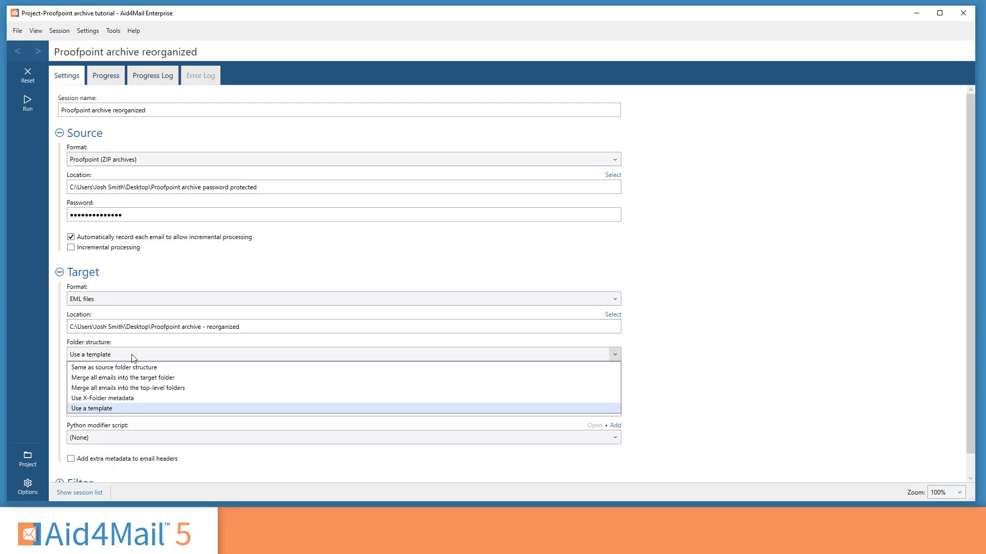
click(122, 408)
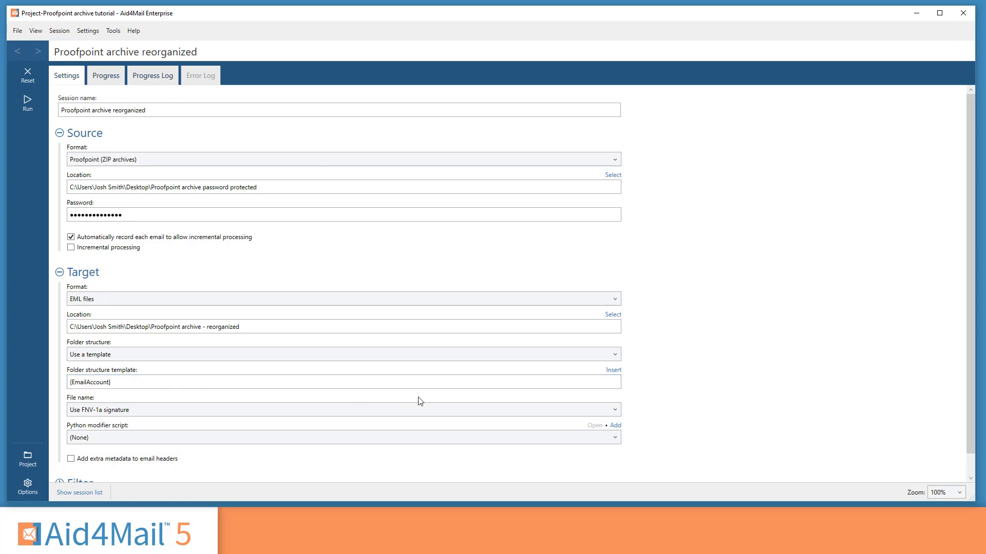
- Review the email section tokens and set the folder structure template to {EmailAccount:*enron.com}
click(614, 373)
mouse_move(654, 407)
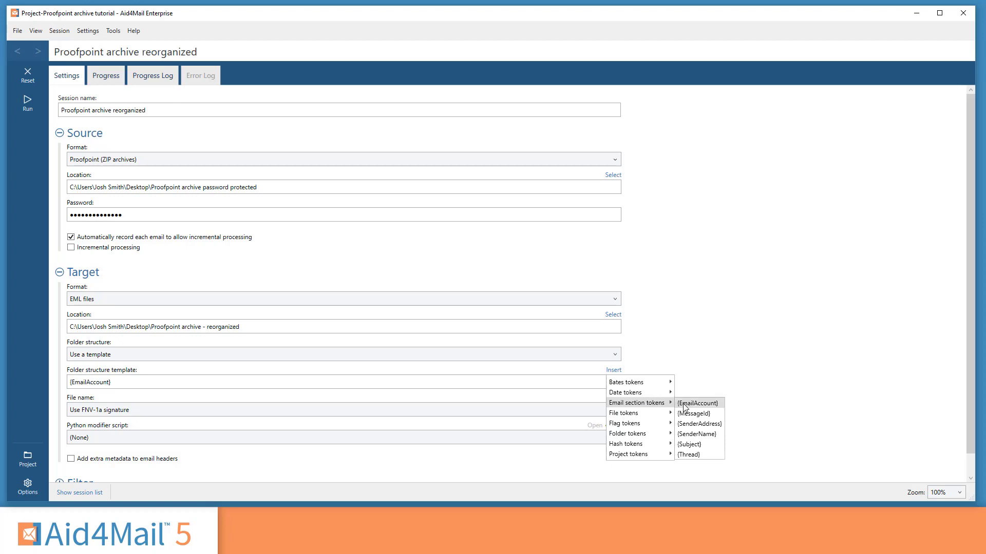
click(188, 382)
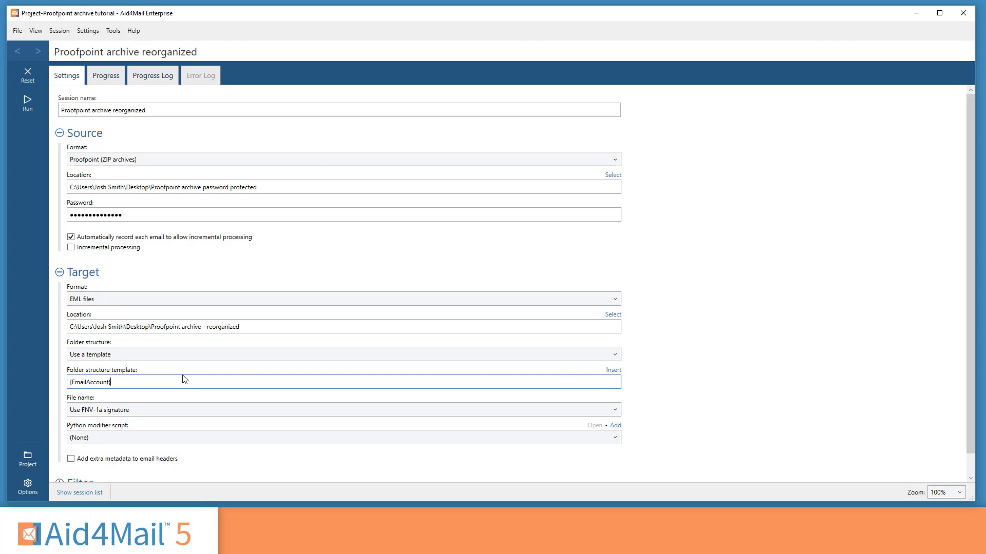
click(112, 383)
text(:*enron.com)
- Set the target file name option to Use FNV-1a signature and run the Proofpoint archive reorganized session
click(148, 411)
click(142, 454)
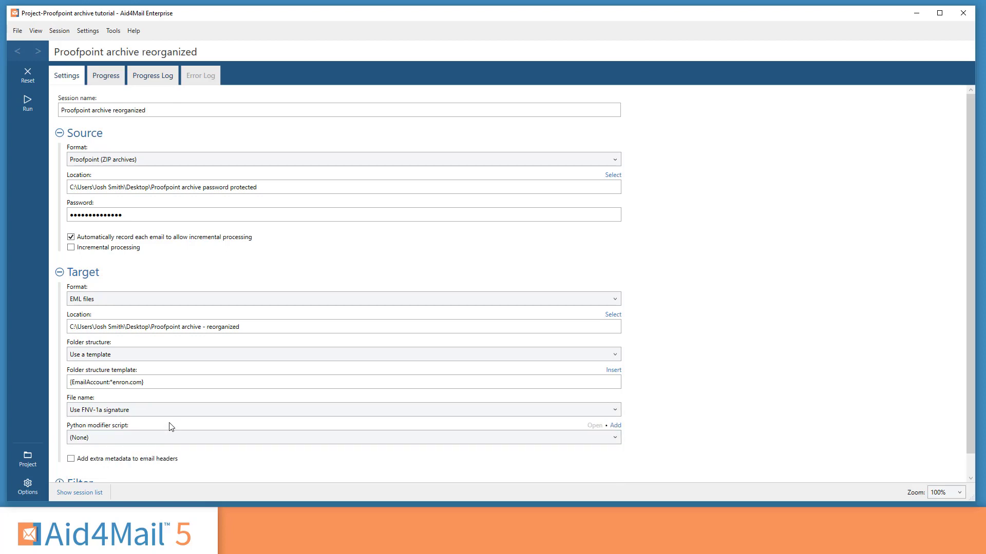
click(26, 106)
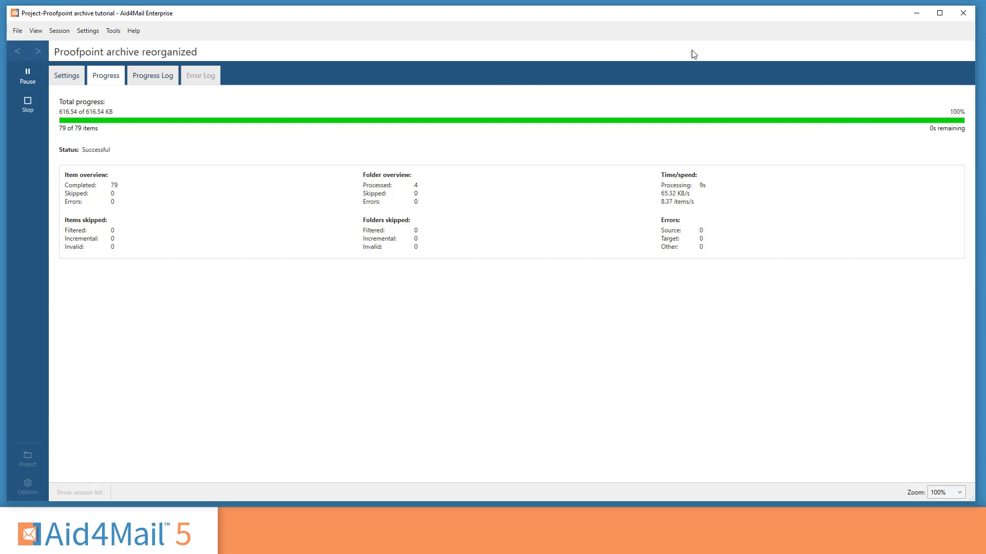
- Inspect the converted EML files in one account's subfolder of the Proofpoint archive - reorganized folder on the desktop
click(917, 13)
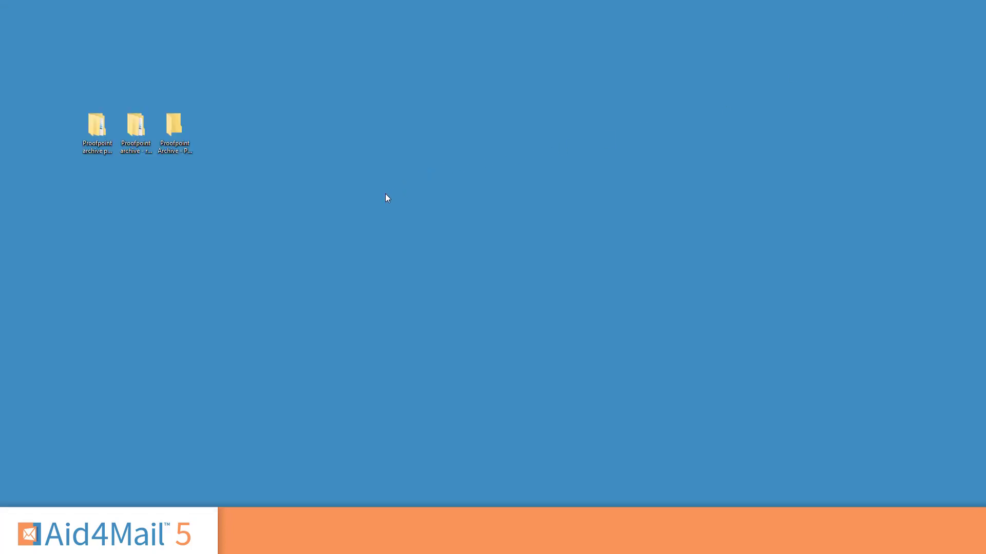
double_click(136, 129)
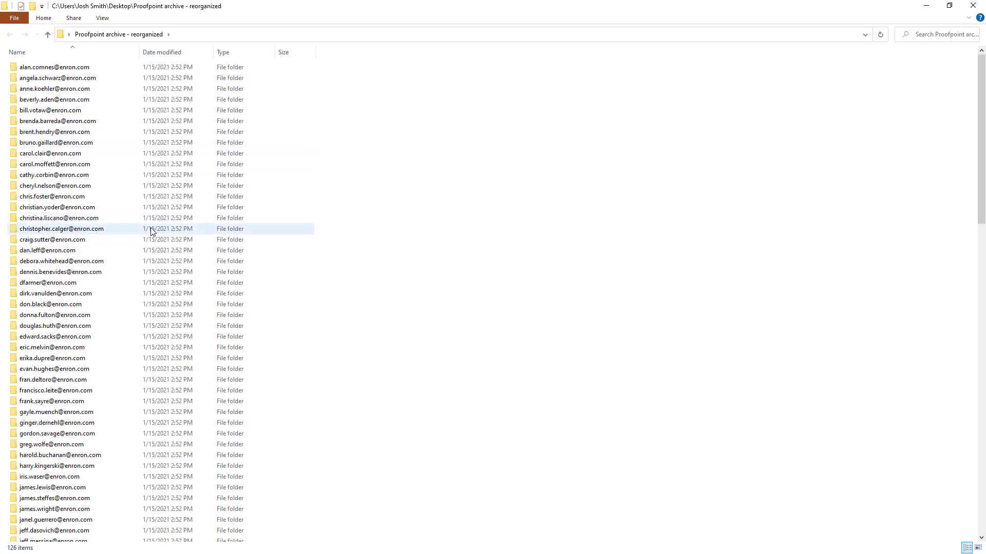
double_click(101, 255)
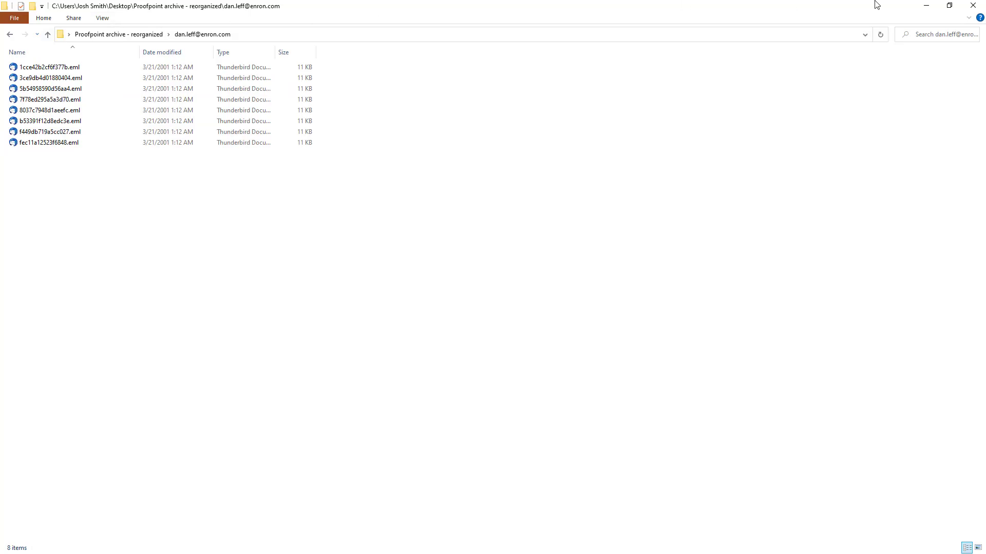
click(926, 6)
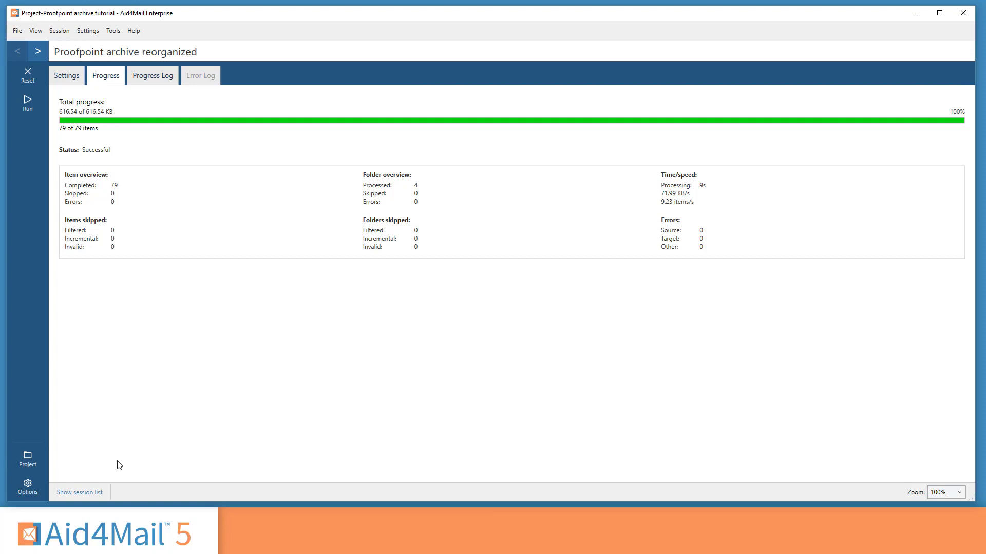
- Show the session list and open the settings of the Proofpoint archive to PST files session
click(96, 493)
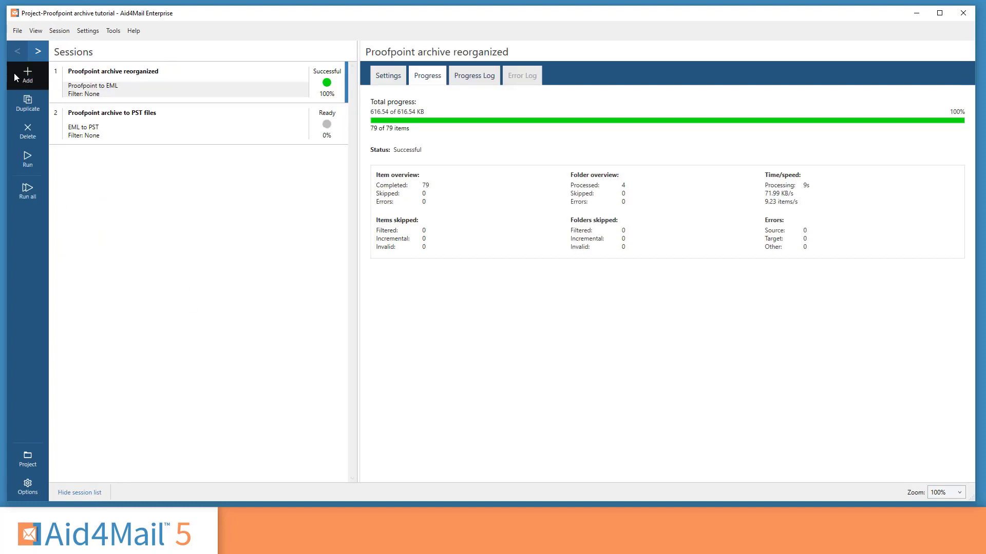
click(132, 129)
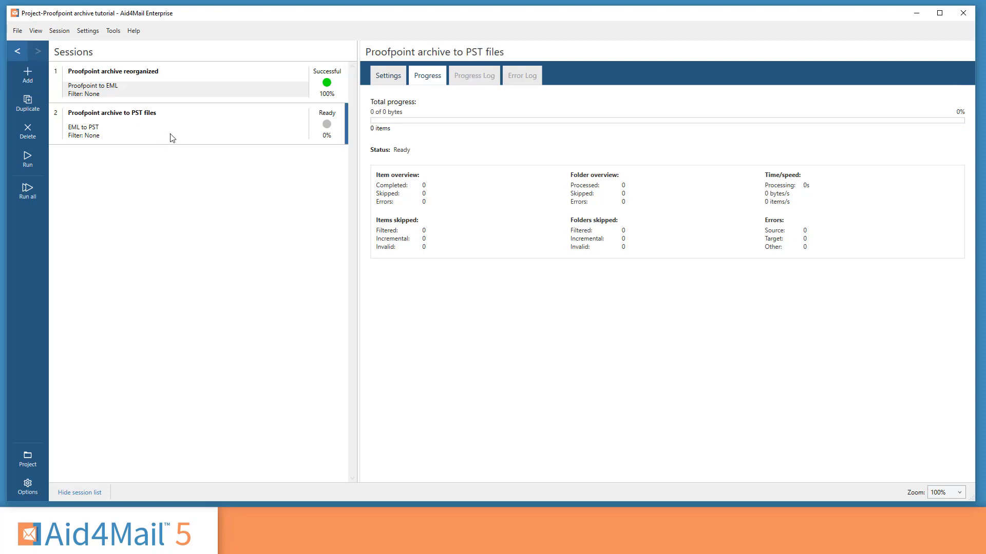
click(392, 78)
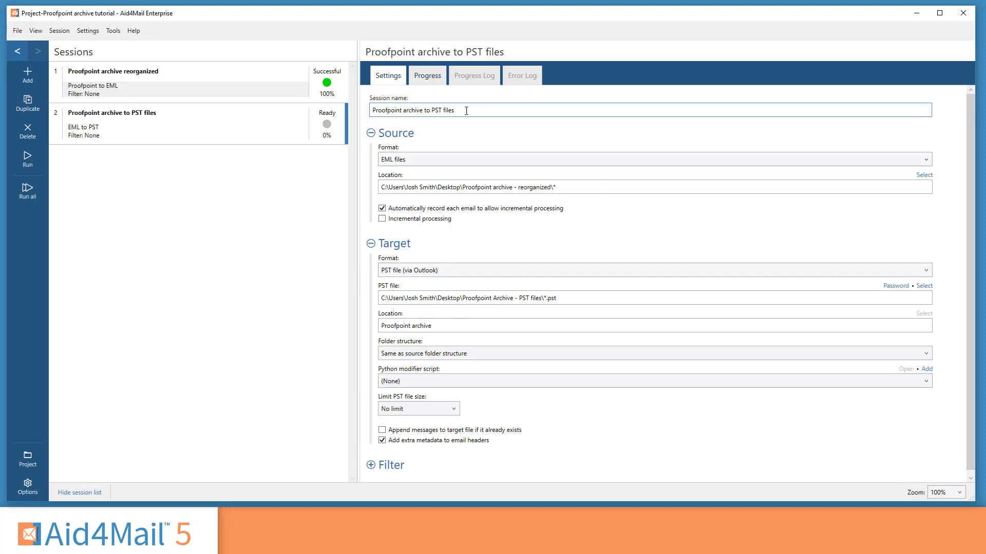
- Choose EML files as the session's source format and PST file (via Outlook) as its target format
click(460, 160)
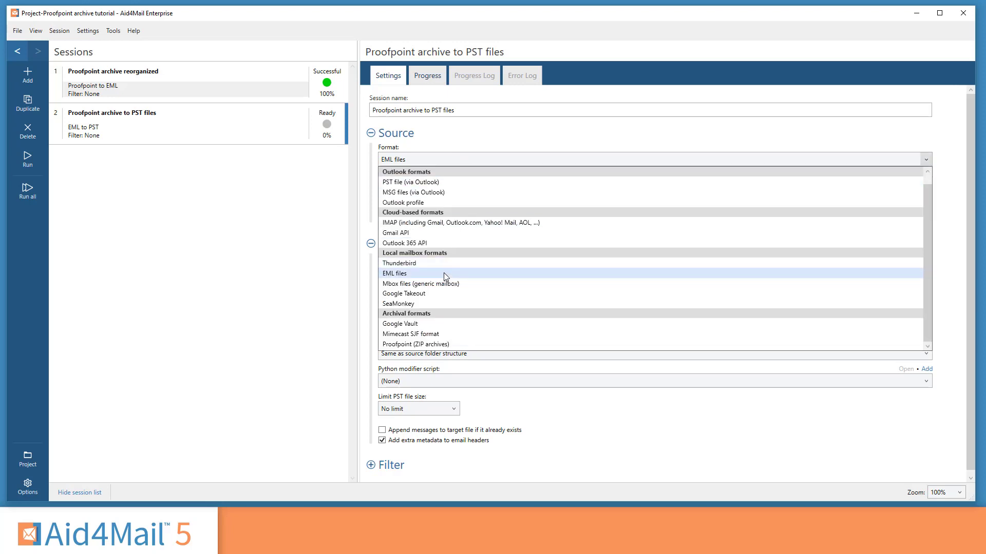
click(446, 278)
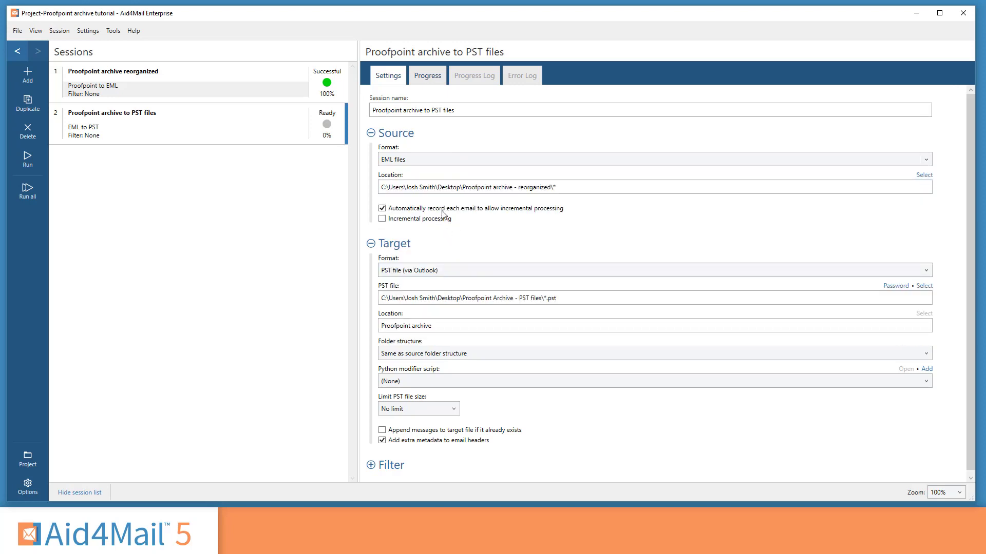
click(454, 188)
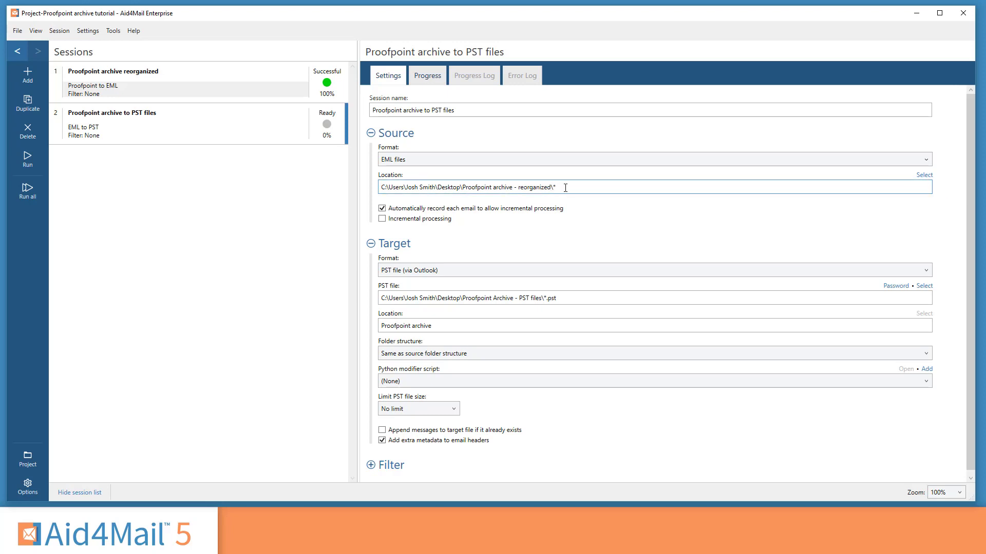
click(488, 270)
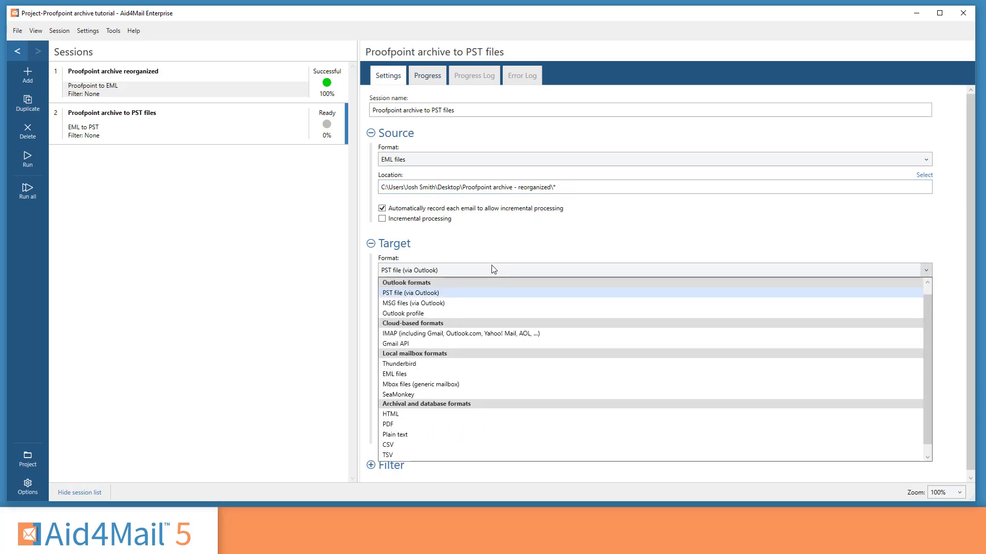
click(479, 293)
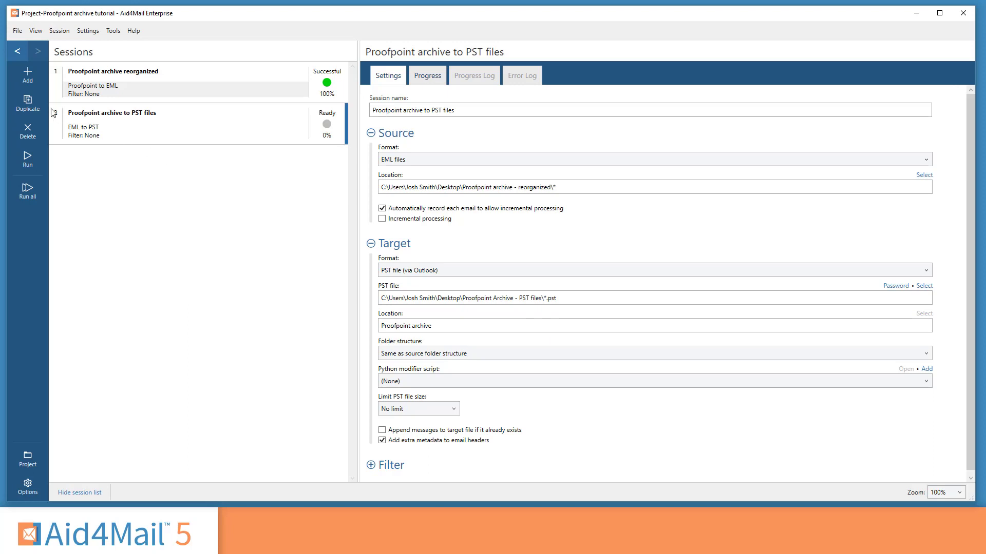
- Duplicate the Proofpoint archive to PST files session for the account folders and review the first sessions' source and PST file paths
click(36, 106)
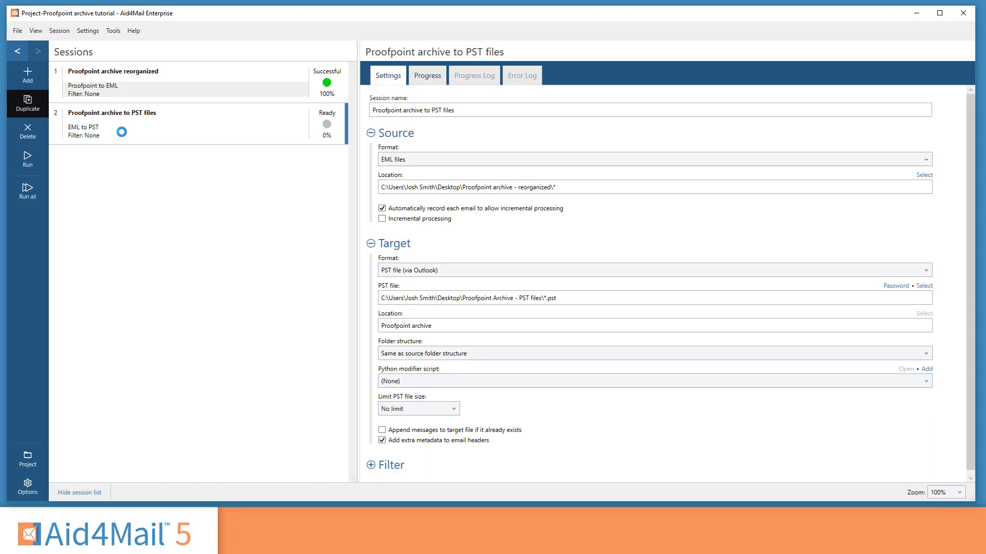
click(226, 142)
click(226, 172)
click(235, 208)
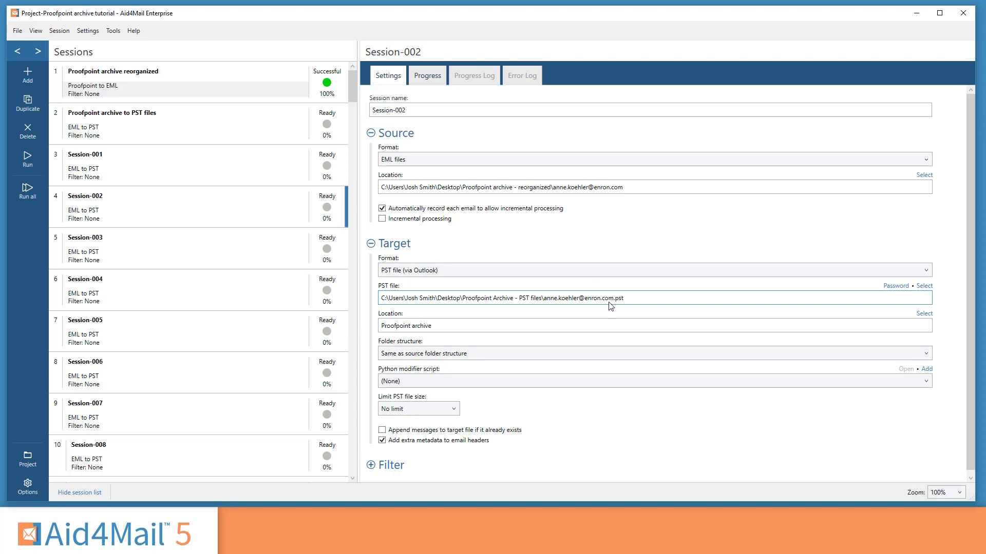
click(310, 131)
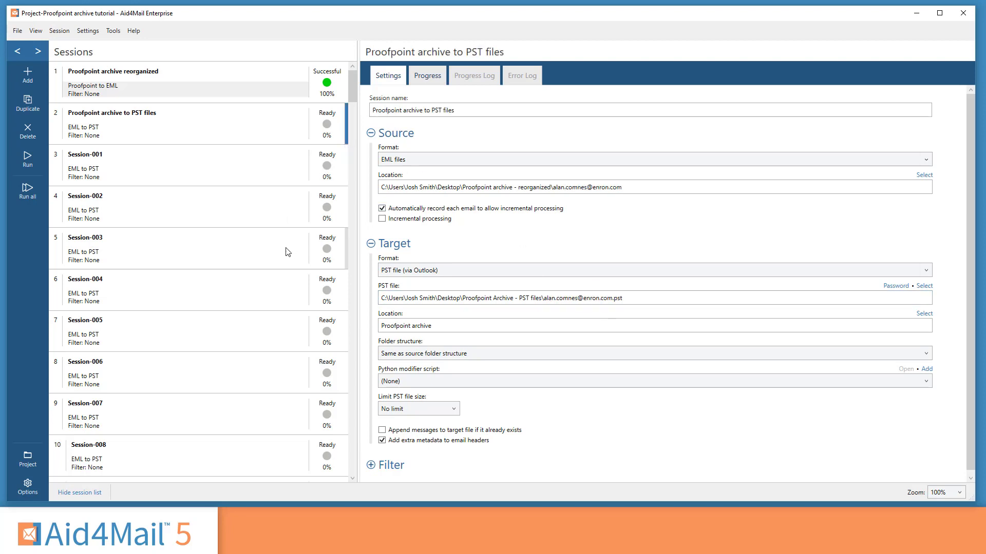
- Set the maximum number of sessions running concurrently to 4 in the session options
click(30, 480)
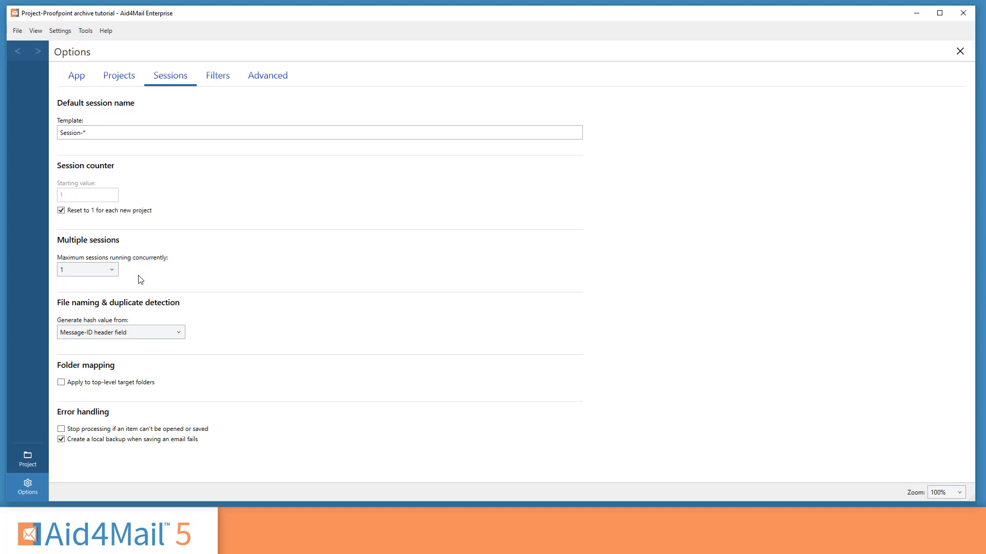
click(113, 272)
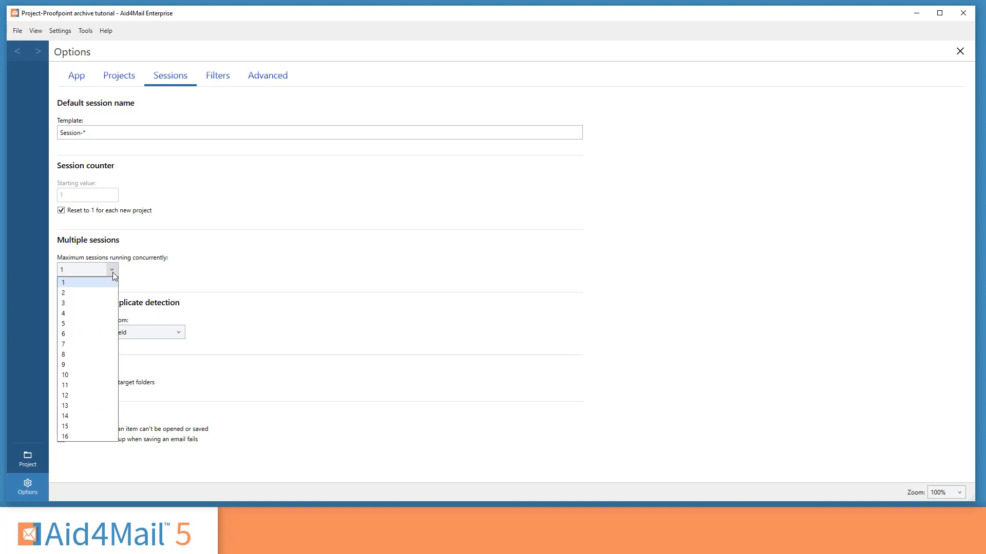
click(97, 314)
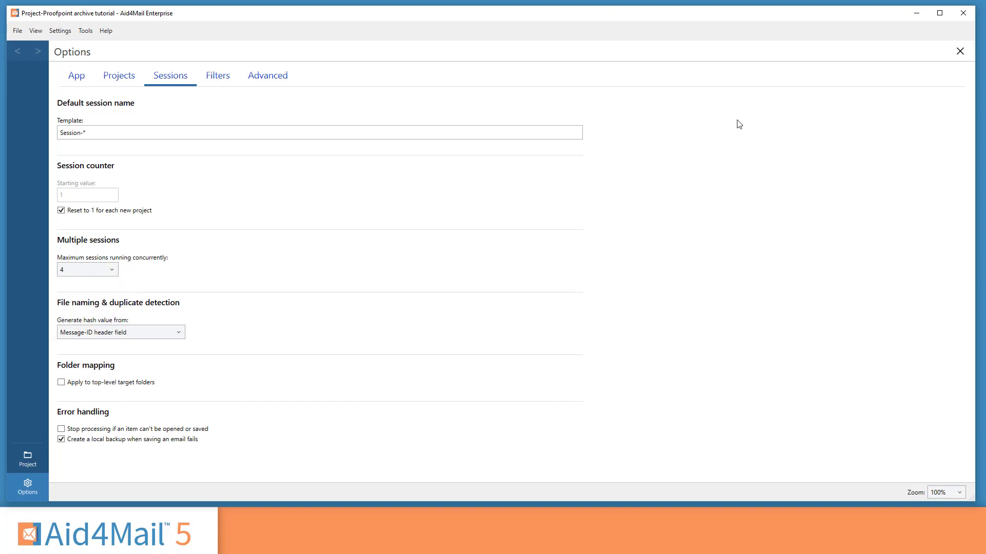
click(960, 51)
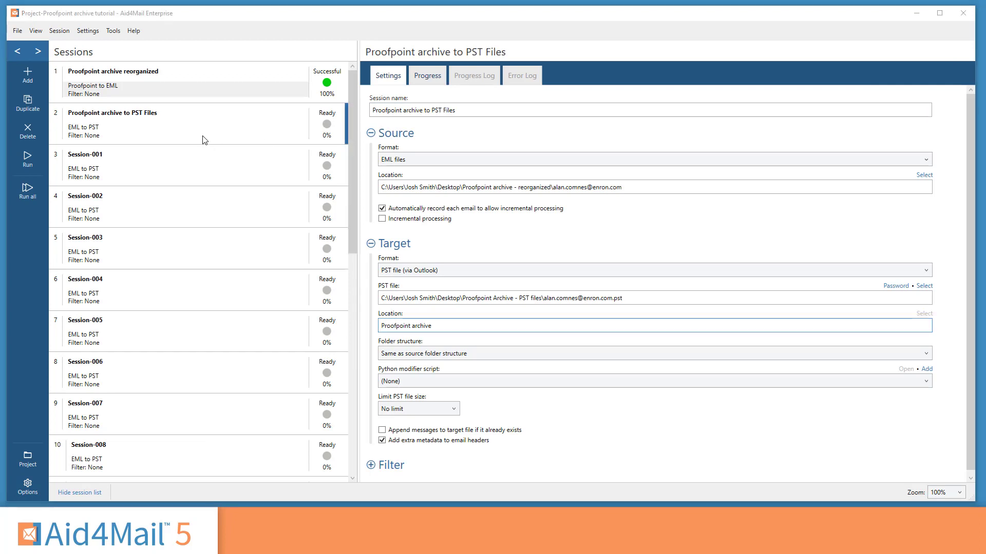
- Delete the Proofpoint archive reorganized session and run all remaining EML to PST sessions
click(203, 86)
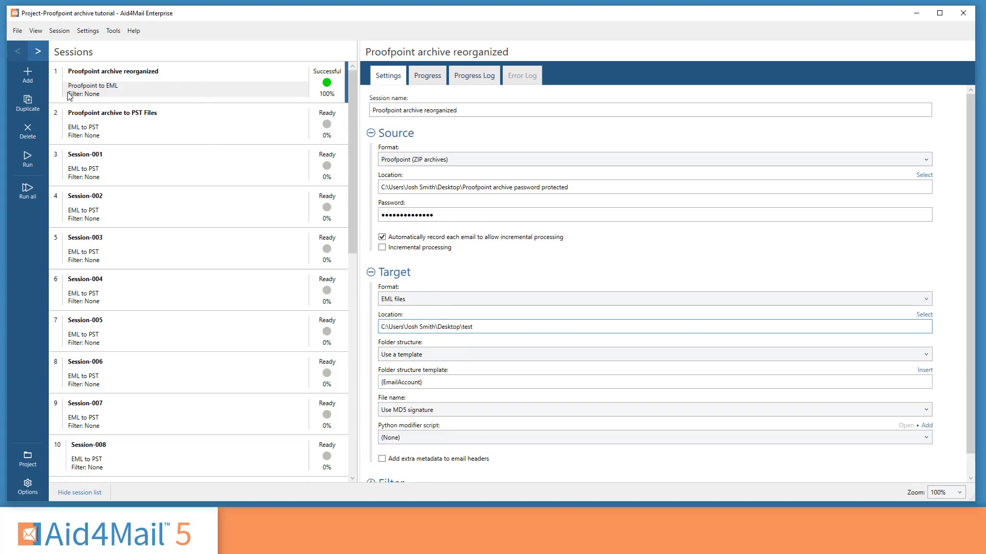
click(28, 132)
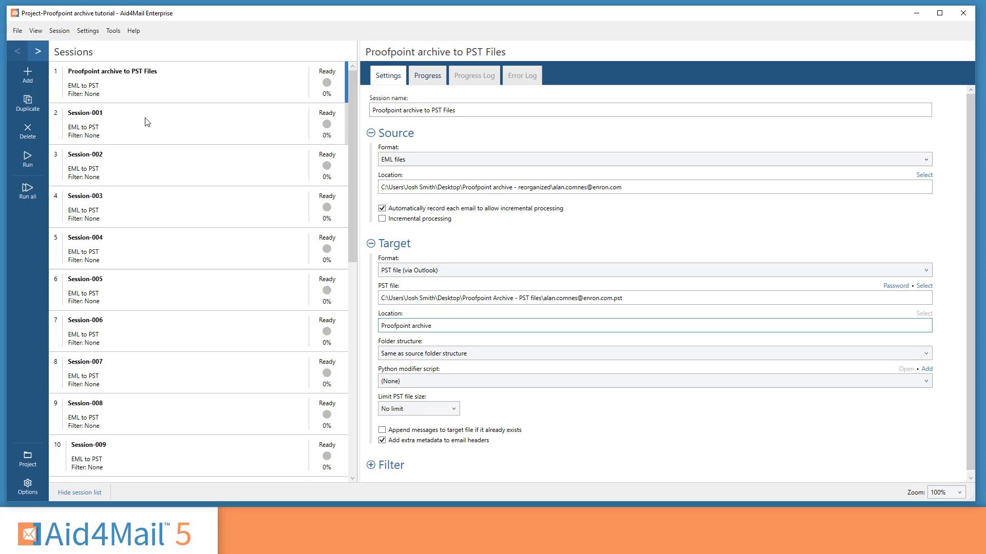
click(28, 191)
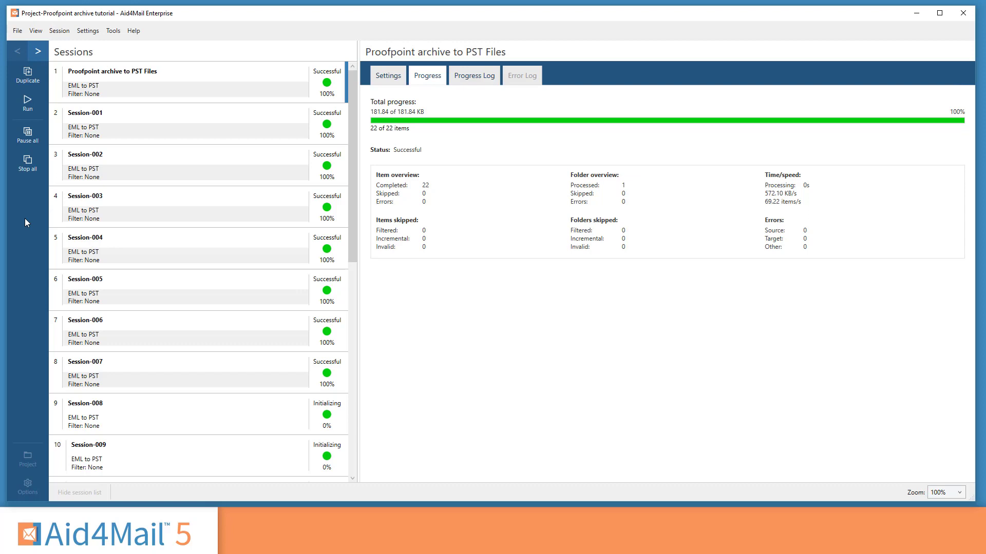
- Compare the Proofpoint Archive - PST files folder side by side with the Proofpoint archive - reorganized folder on the desktop, and minimize both windows
scroll(253, 254, down, 1)
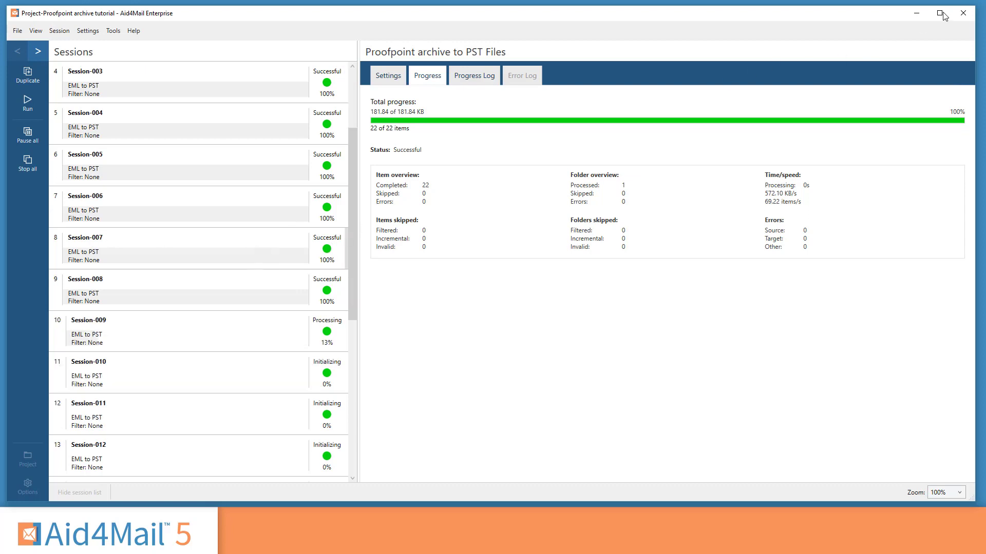
click(916, 11)
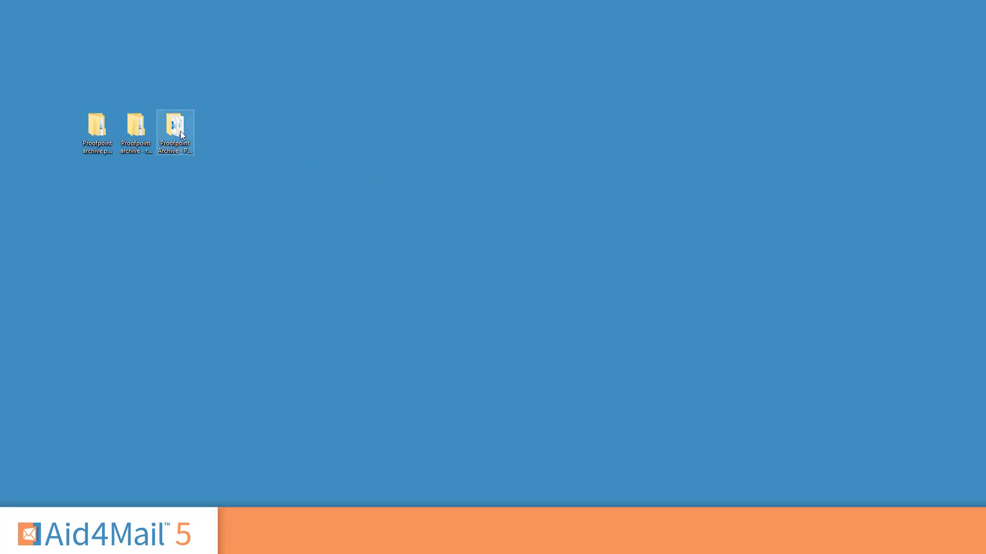
double_click(180, 132)
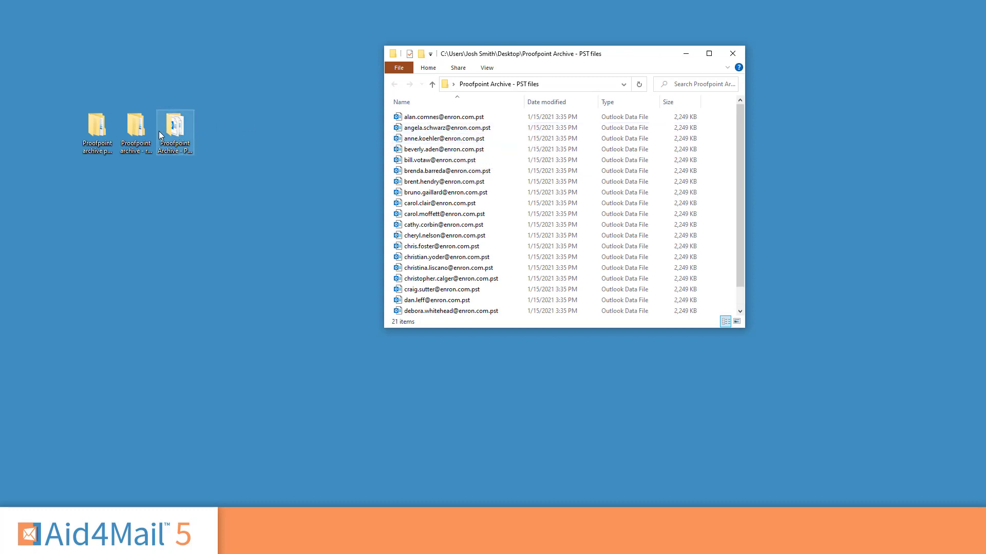
double_click(136, 130)
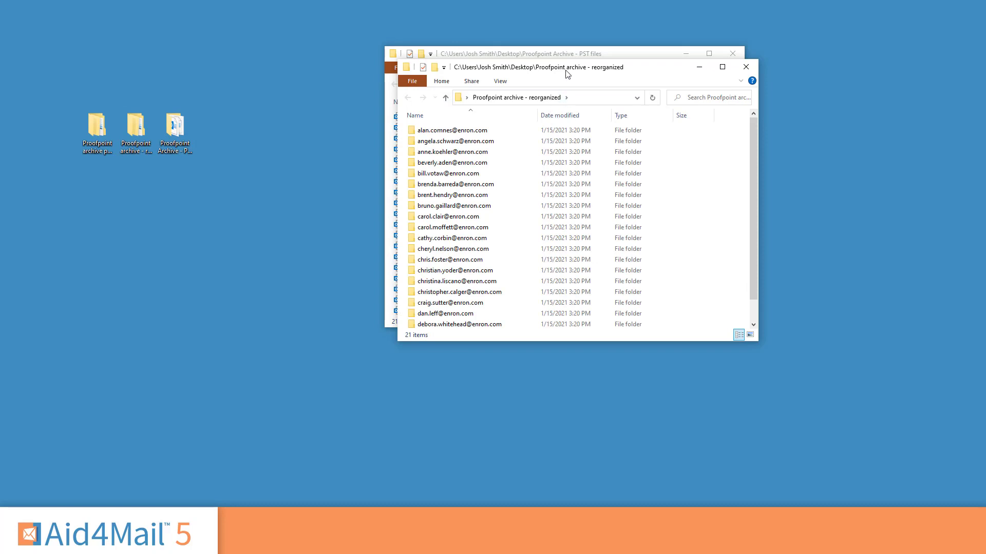
drag(563, 70, 180, 54)
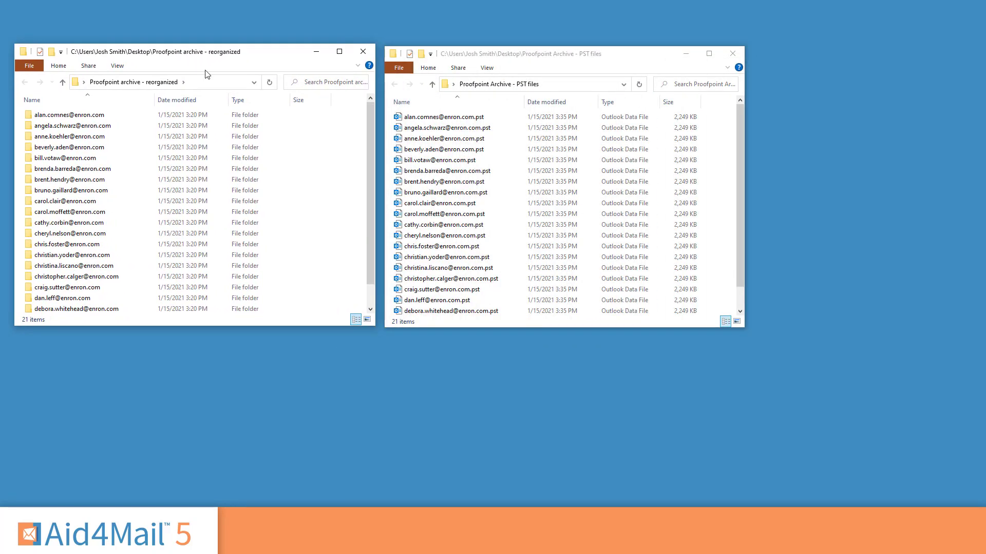
click(316, 52)
click(686, 53)
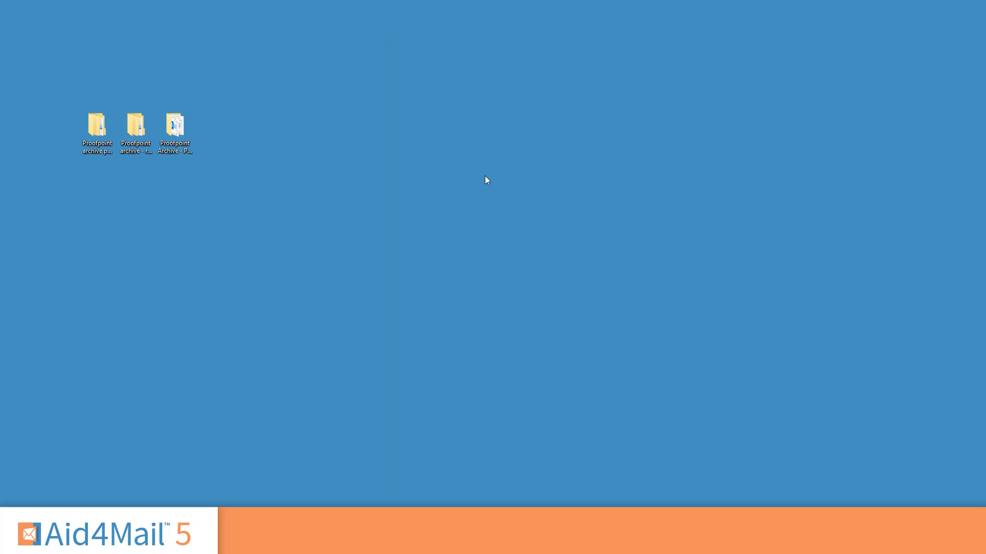